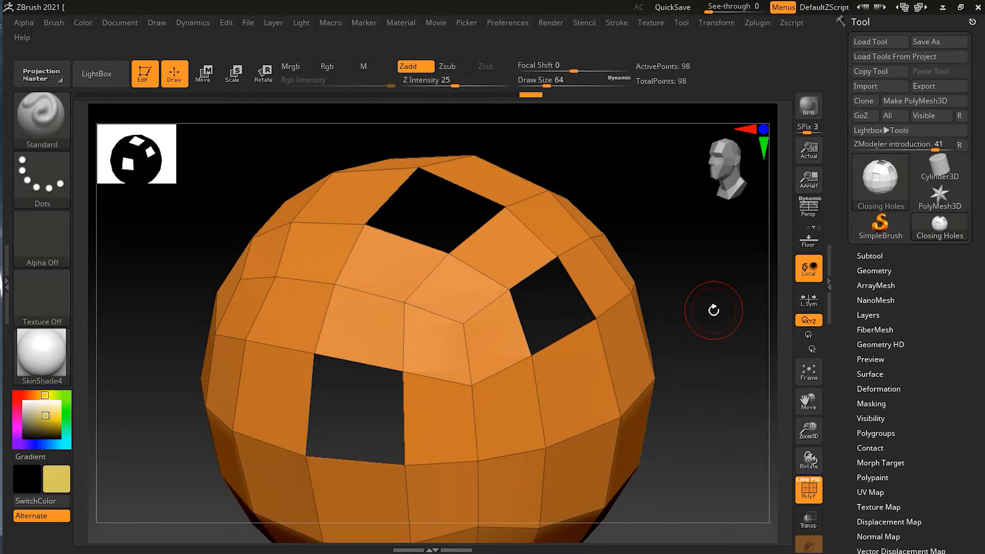
- Select the ZModeler brush for editing the sphere's mesh
key(b)
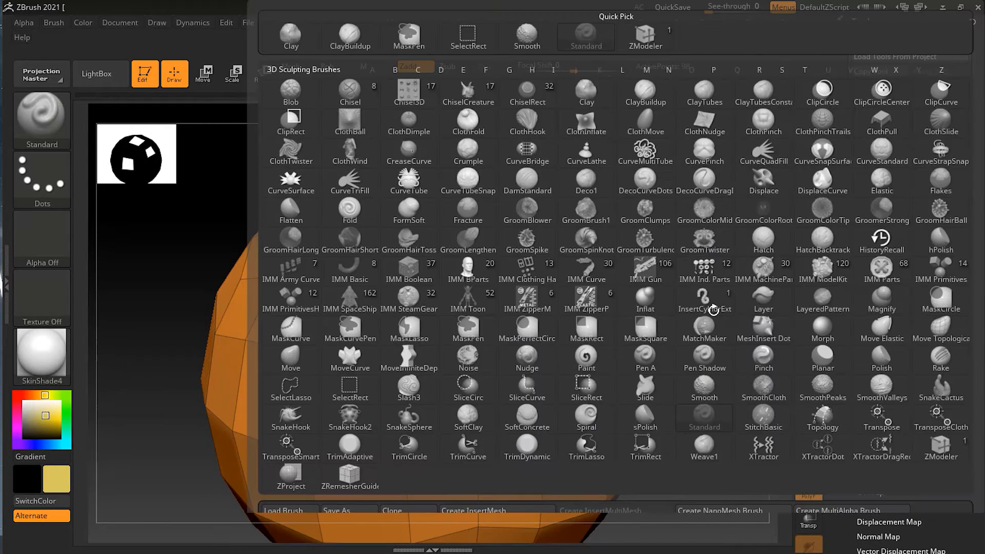
key(z)
key(m)
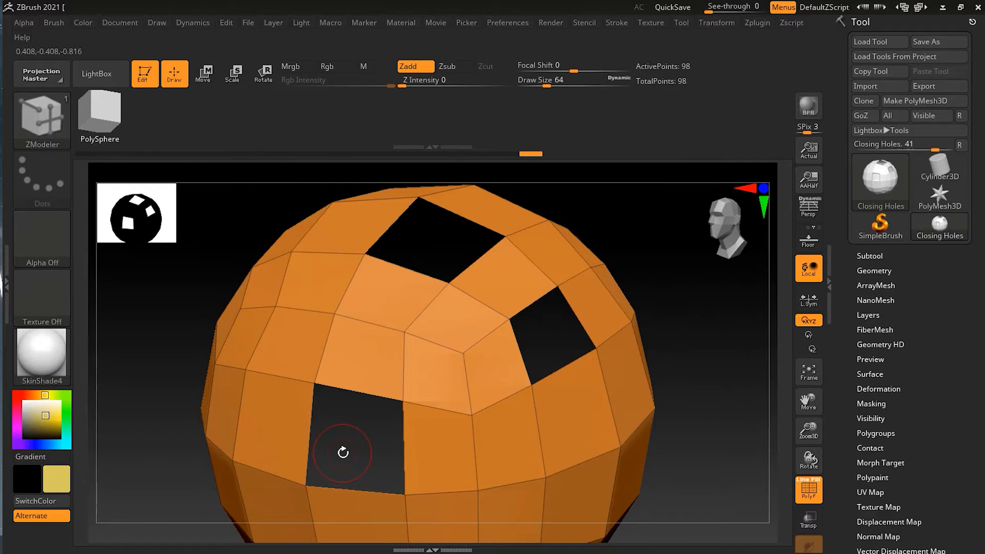
- Set the ZModeler edge action to Close with the Concave Hole target, using an edge of the front square hole
drag(750, 399, 734, 431)
drag(175, 456, 91, 486)
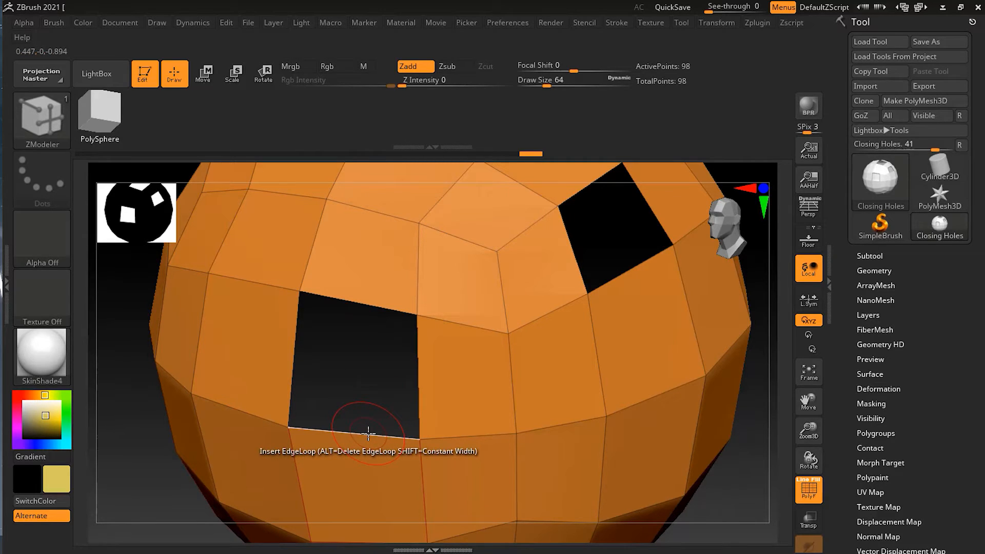
key(space)
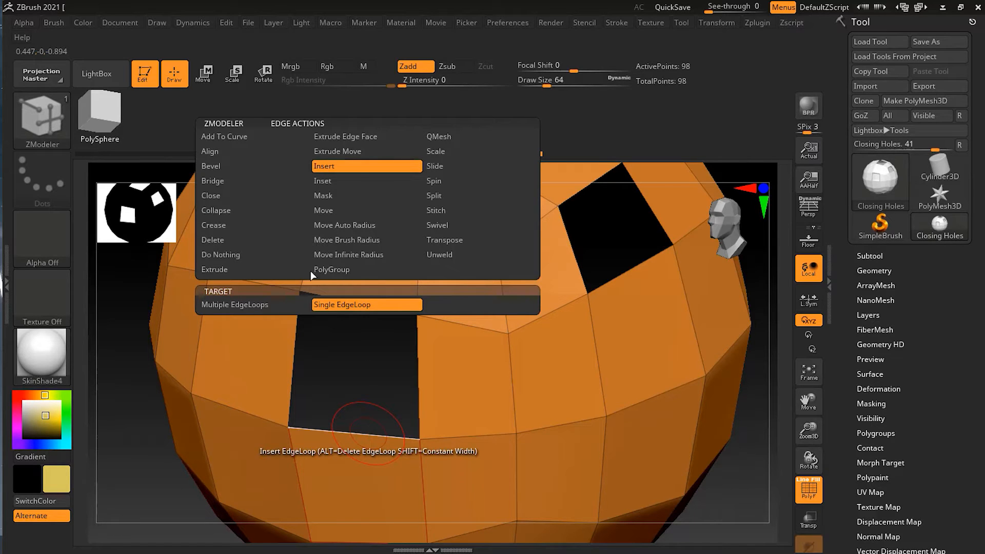
click(222, 196)
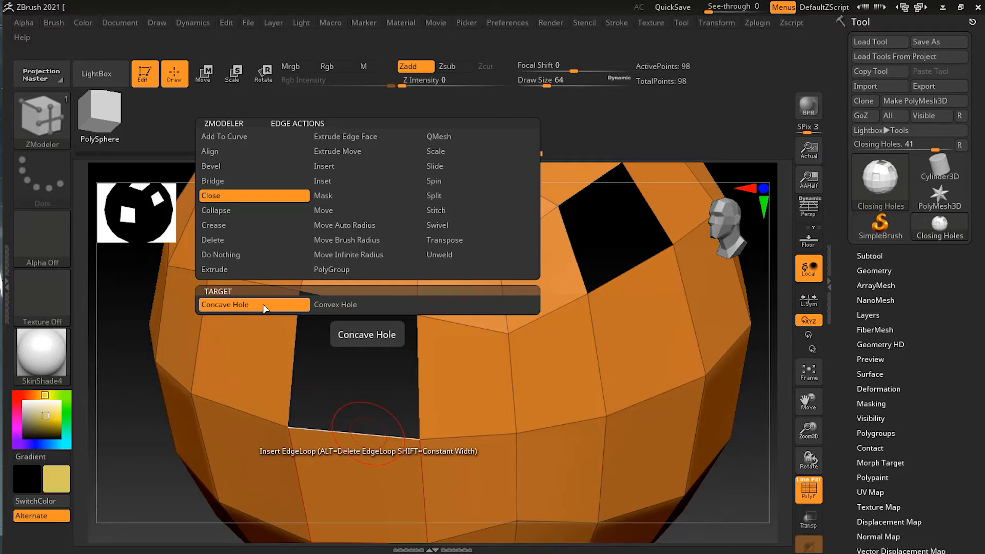
click(347, 304)
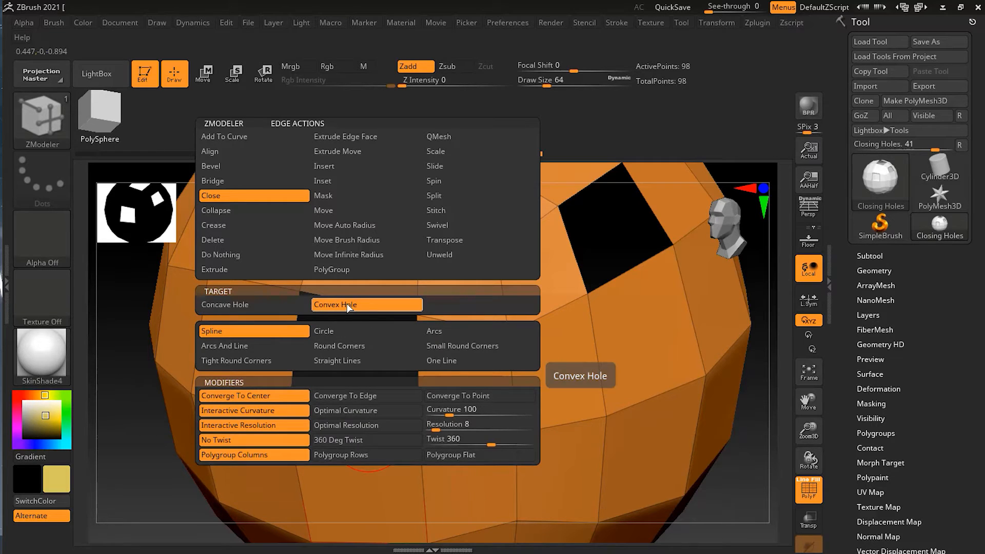
click(253, 303)
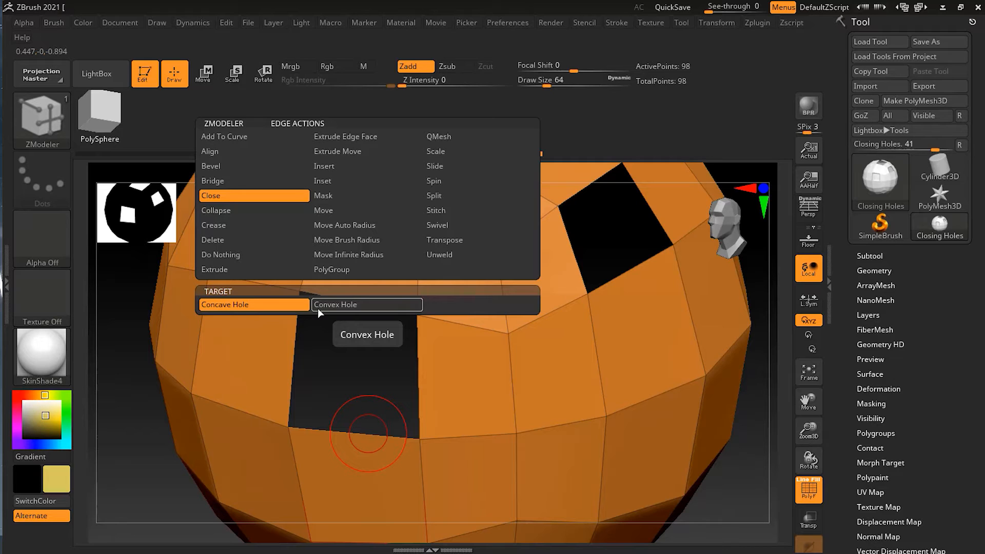
click(285, 310)
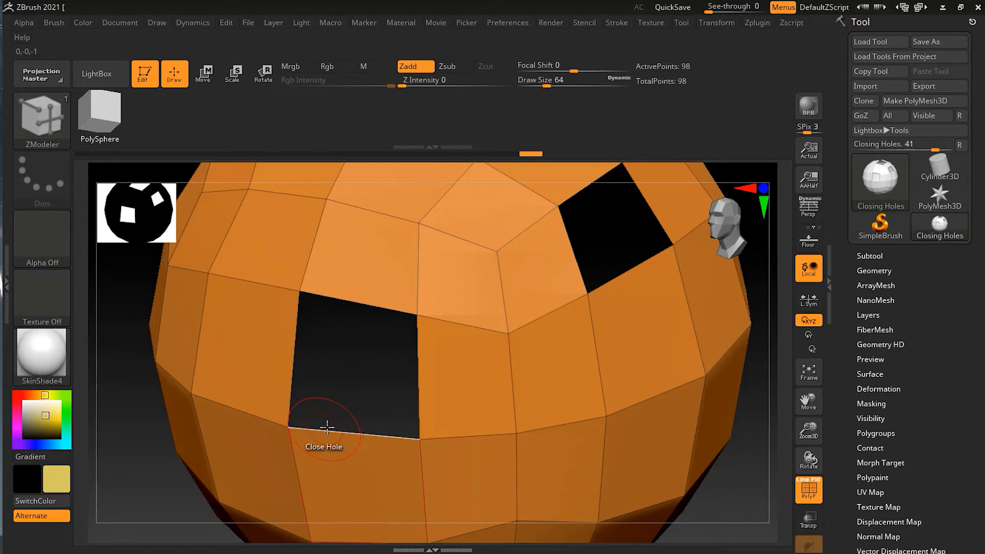
- Close the sphere's front square hole from its upper edge, and undo and redo the closure for comparison
click(344, 300)
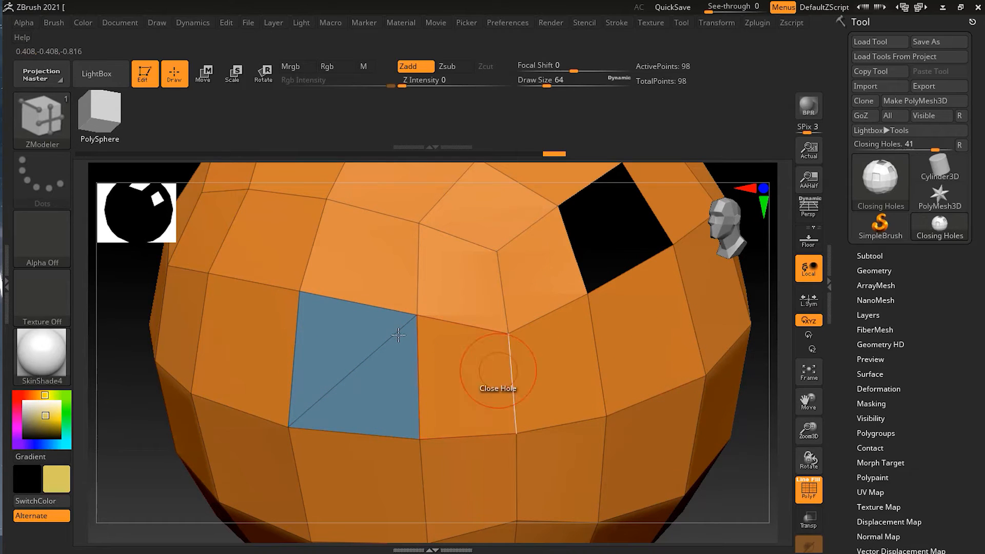
key(ctrl+z)
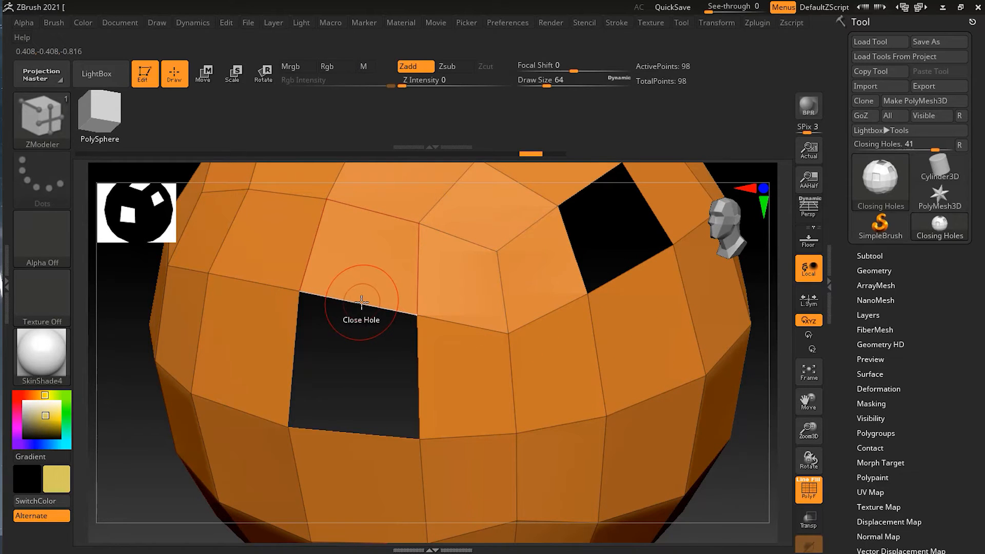
key(ctrl+shift+z)
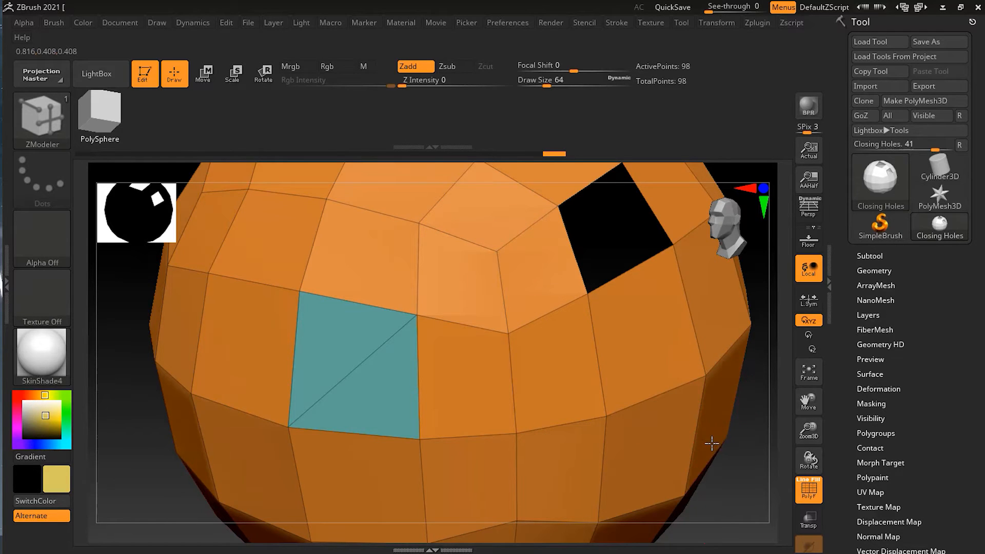
- Close the second square hole, on the sphere's side, from its lower edge with the concave closing action
drag(747, 479, 738, 485)
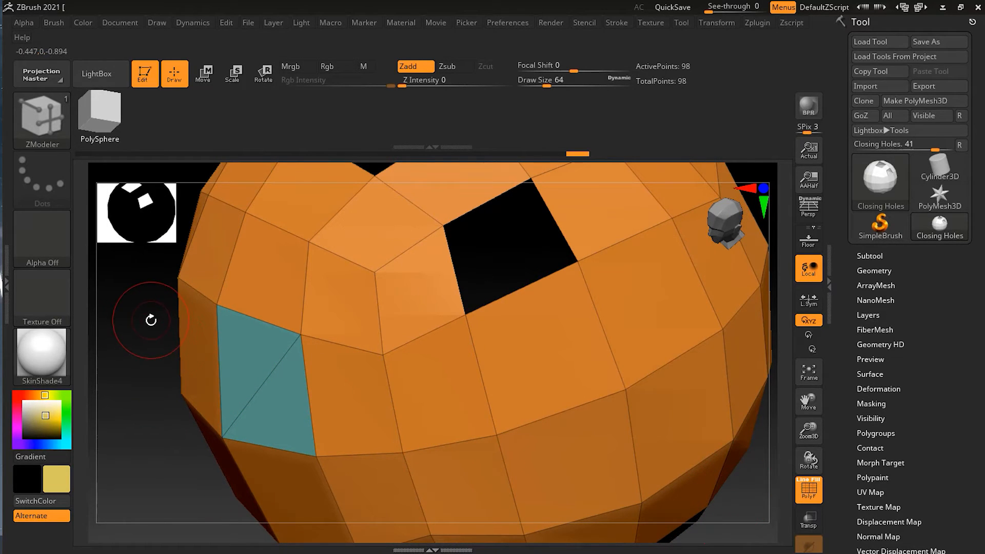
drag(152, 312, 92, 414)
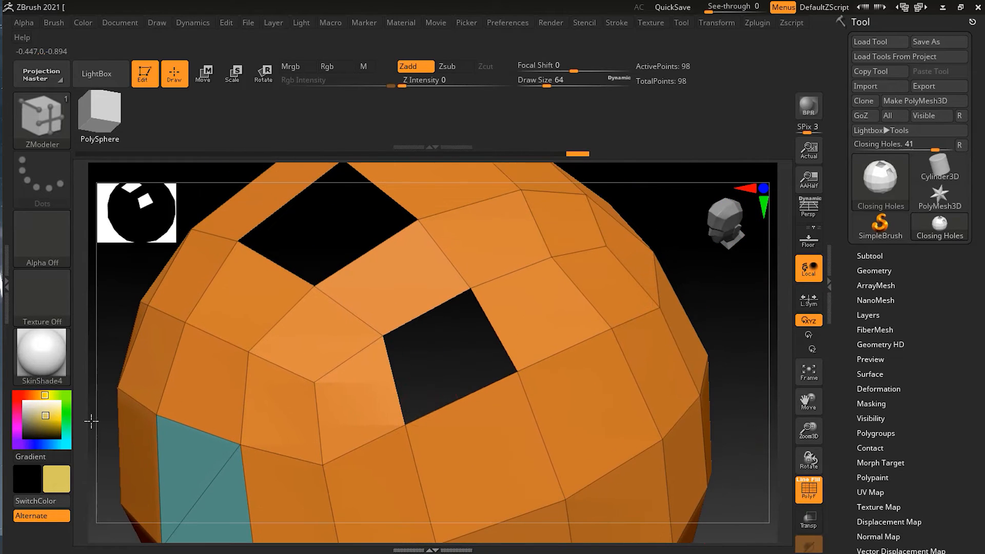
click(475, 392)
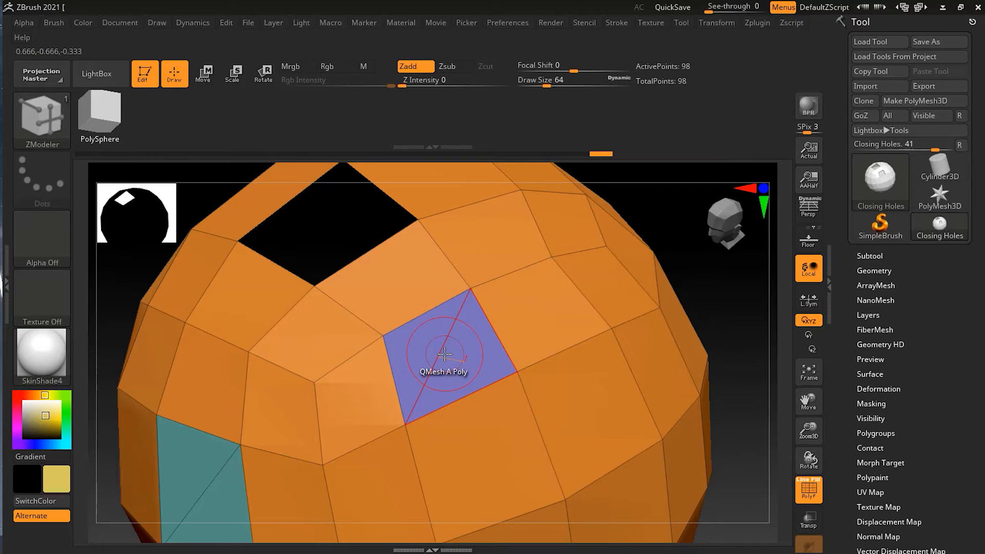
- Switch the edge action to Insert, try deleting the diagonal edge across the newly closed side hole, and undo the deletion
key(space)
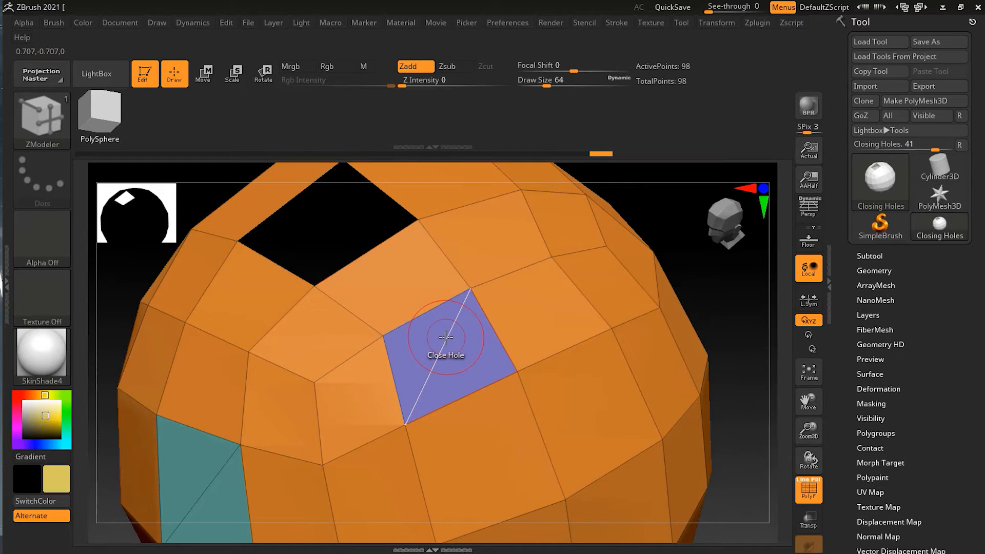
key(space)
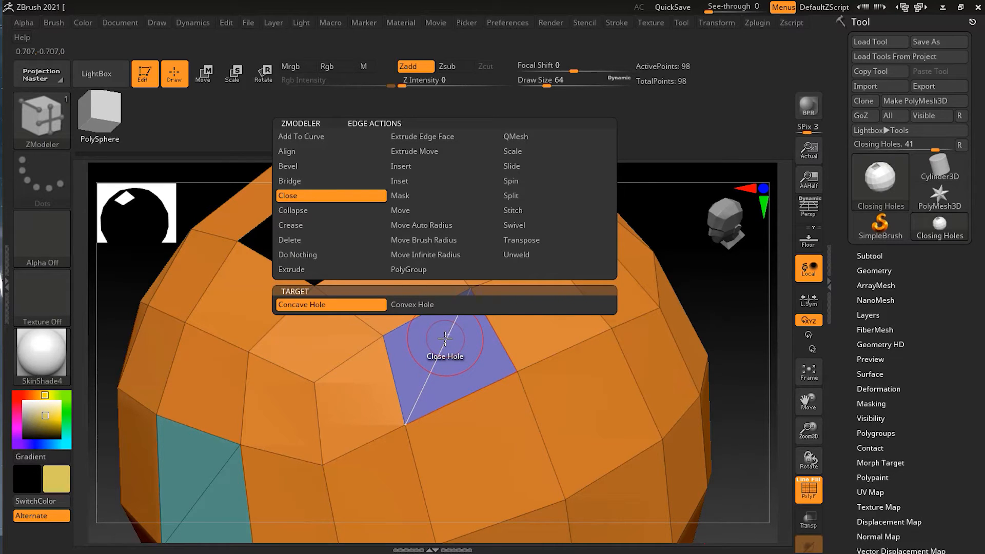
click(402, 166)
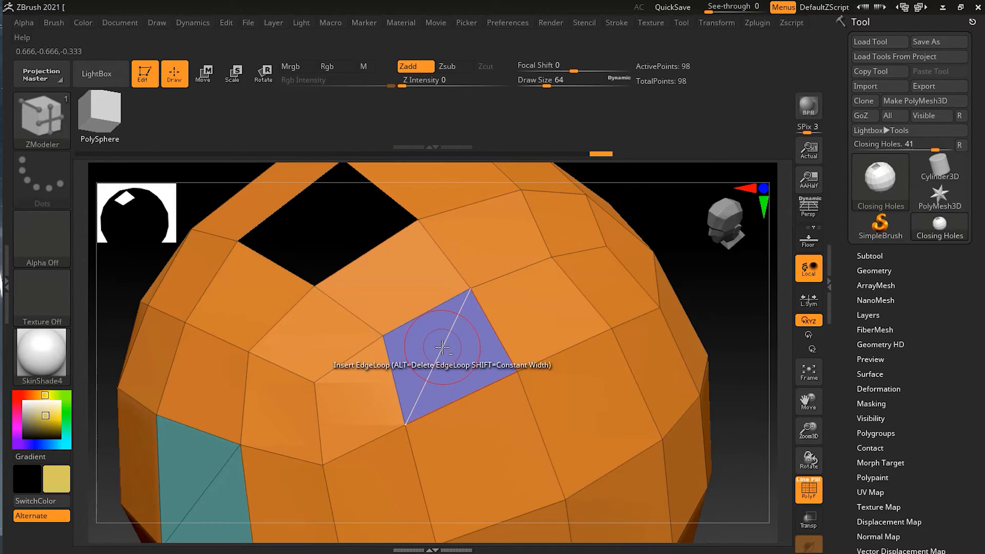
alt+click(442, 348)
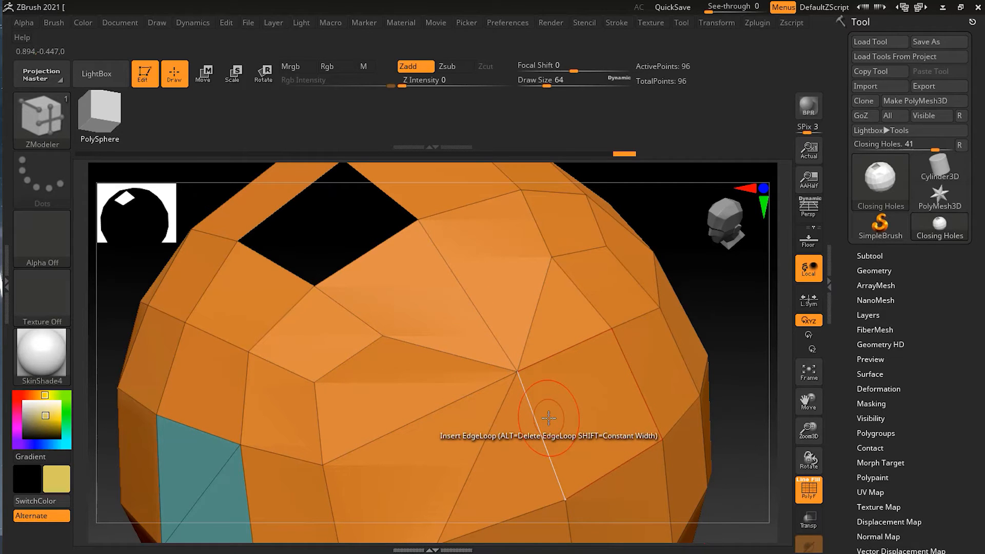
key(ctrl)
key(ctrl+z)
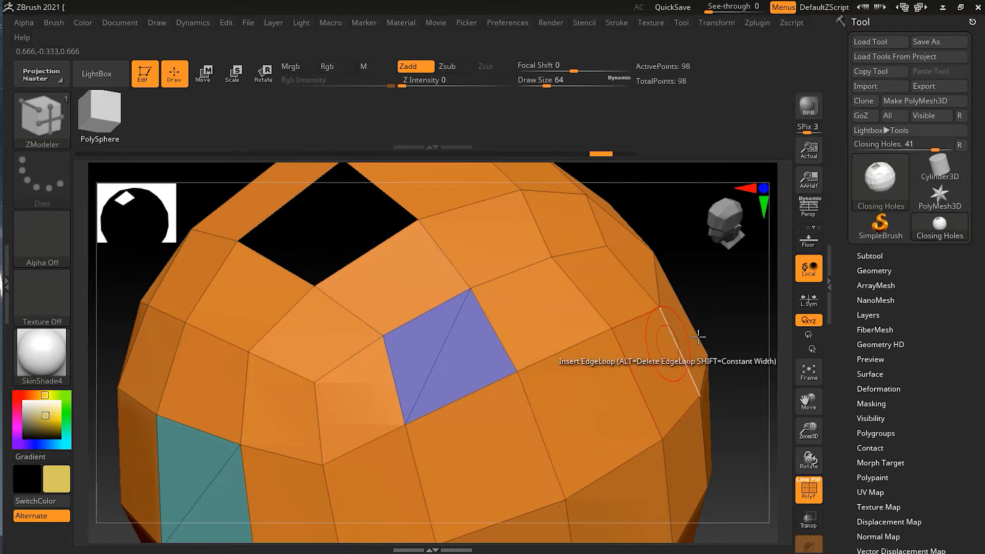
- Set the edge action back to Close with the Concave Hole target and close the remaining hole near the sphere's top
alt+drag(723, 292, 671, 348)
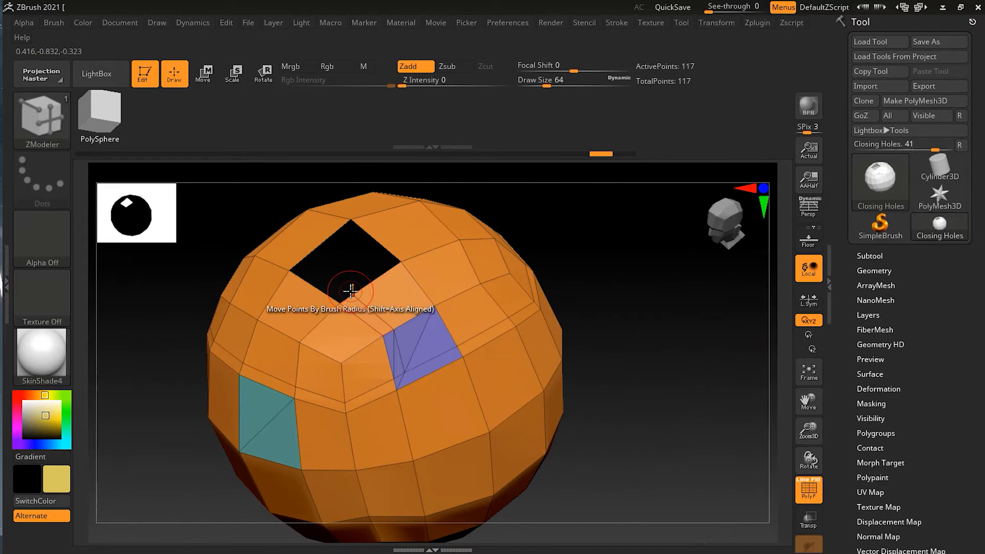
key(space)
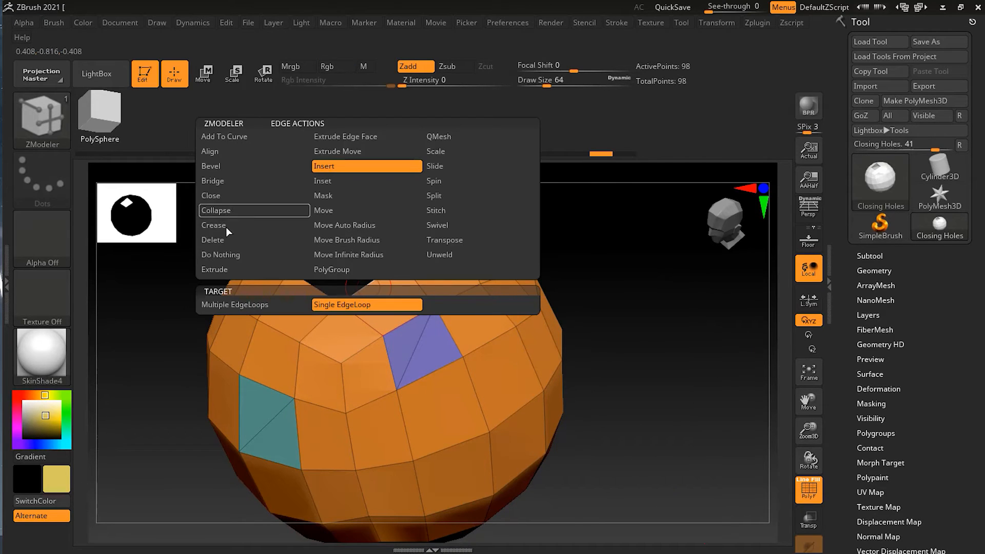
click(224, 196)
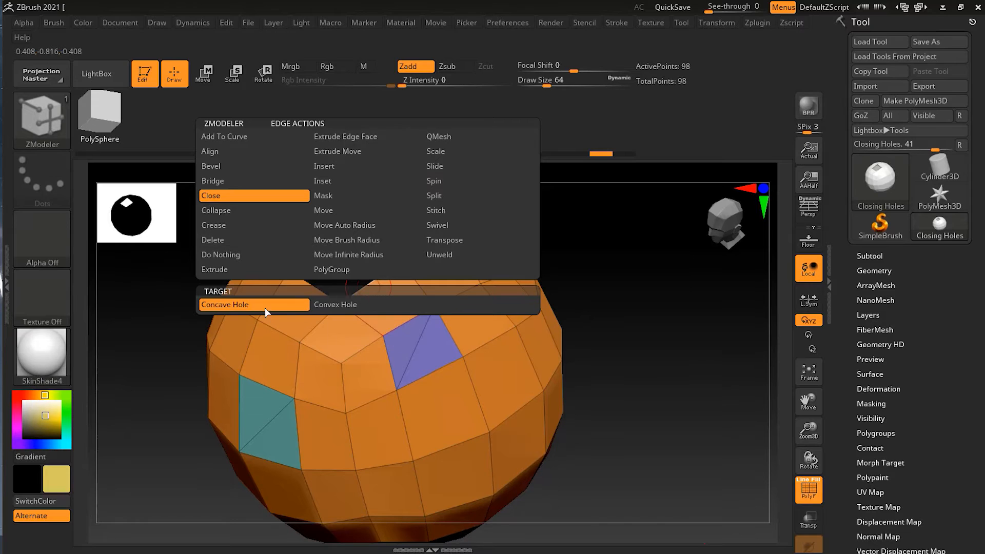
click(332, 292)
drag(703, 466, 703, 442)
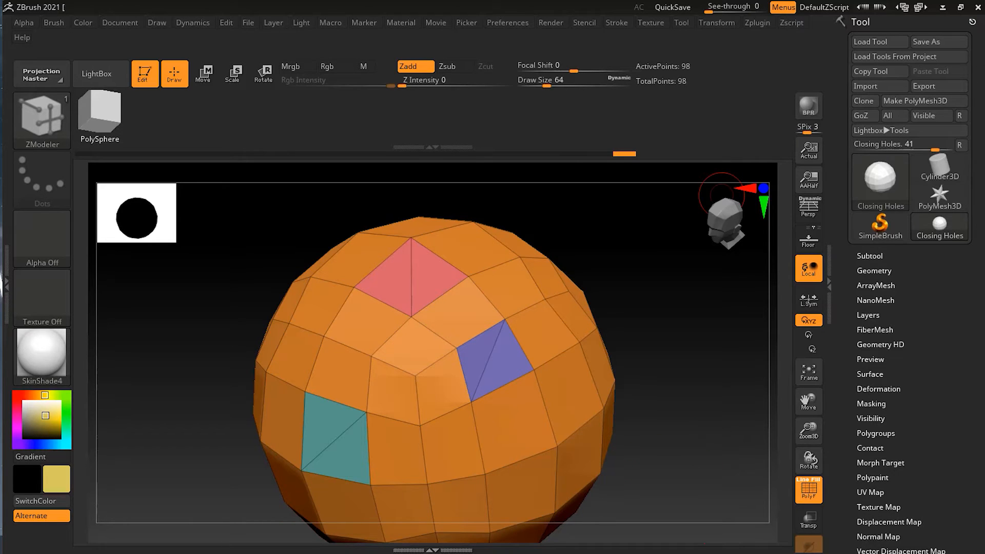
- Import Closing Holes.obj again to restore the sphere with its open holes
click(886, 88)
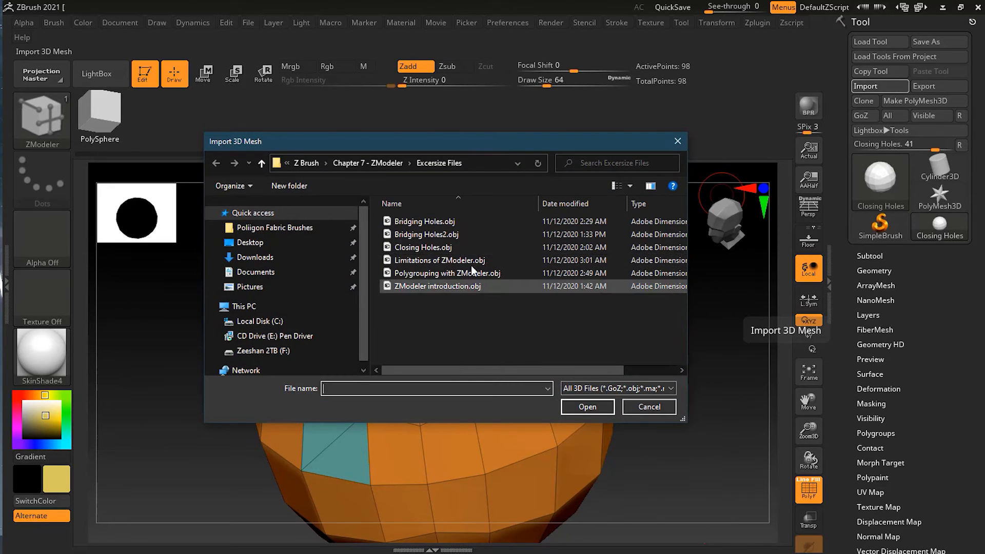
double_click(478, 246)
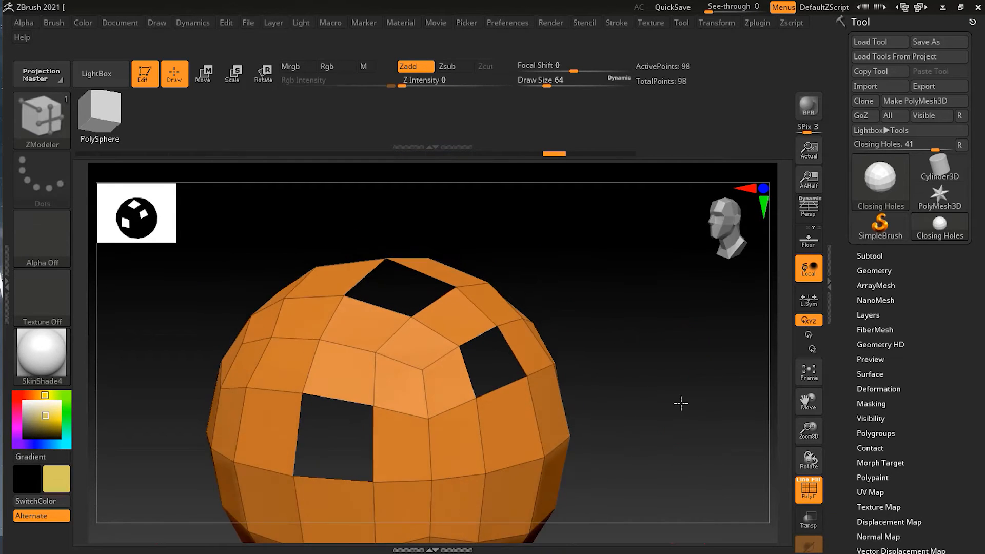
- Set the Close edge action's target to Convex Hole with the Spline type and fill the sphere's front square hole
drag(682, 404, 722, 249)
alt+drag(735, 481, 762, 485)
alt+drag(148, 446, 209, 409)
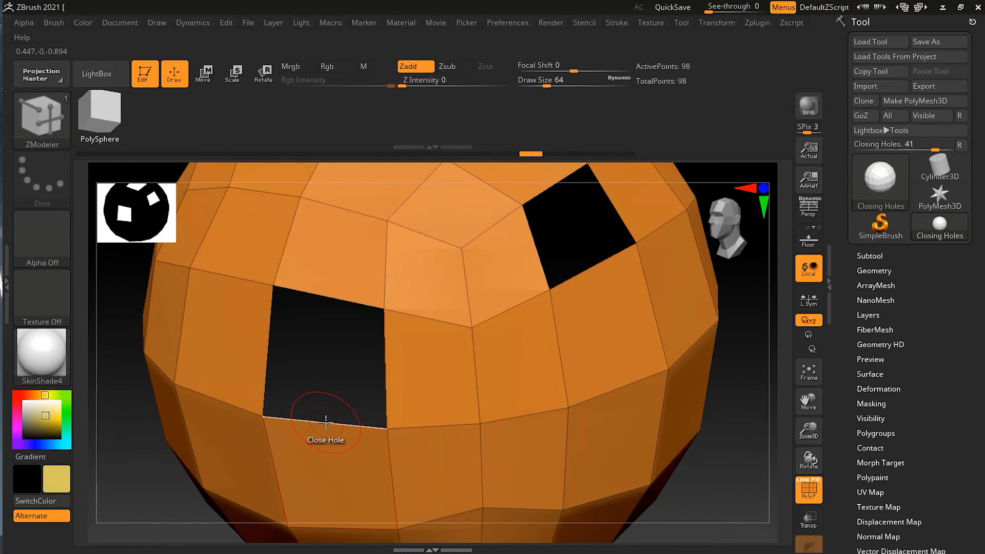
key(space)
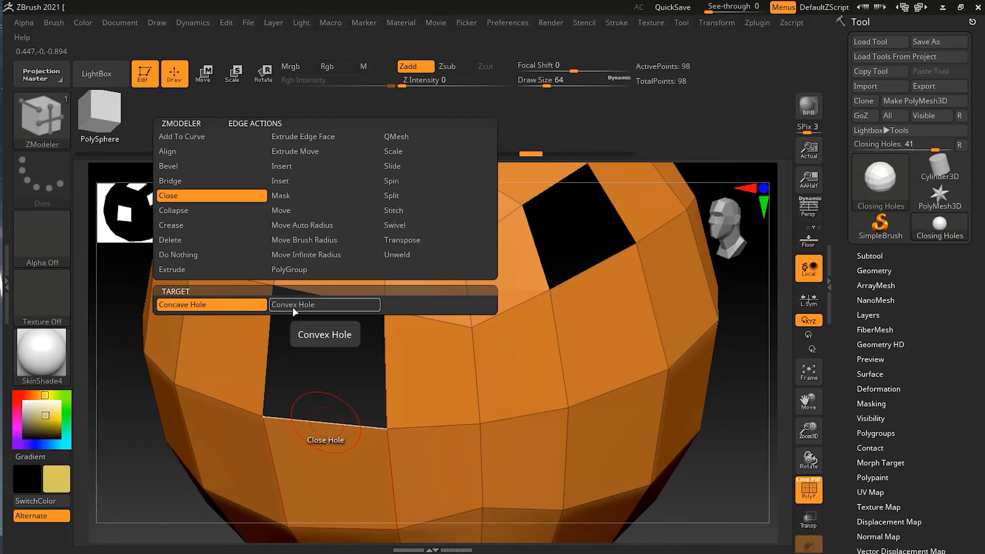
click(307, 305)
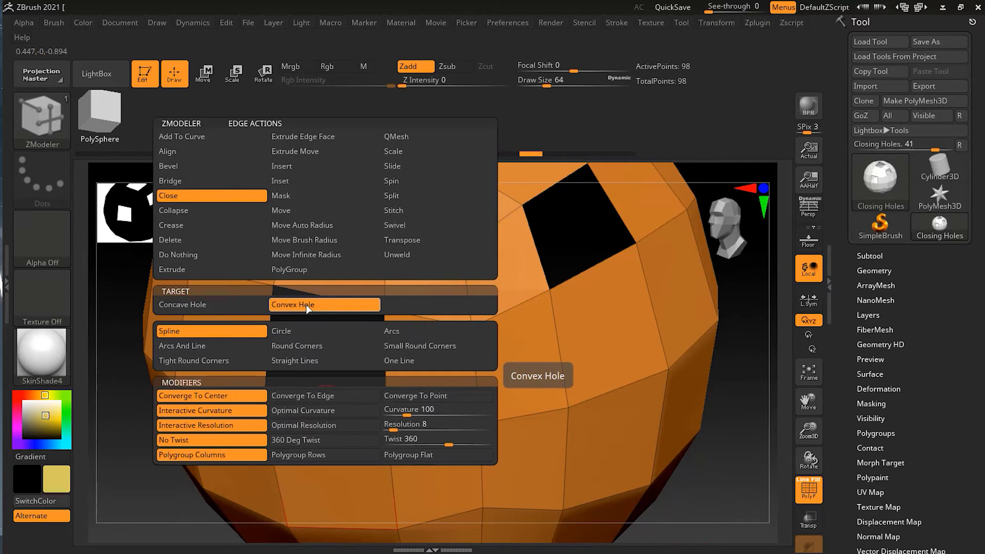
click(228, 331)
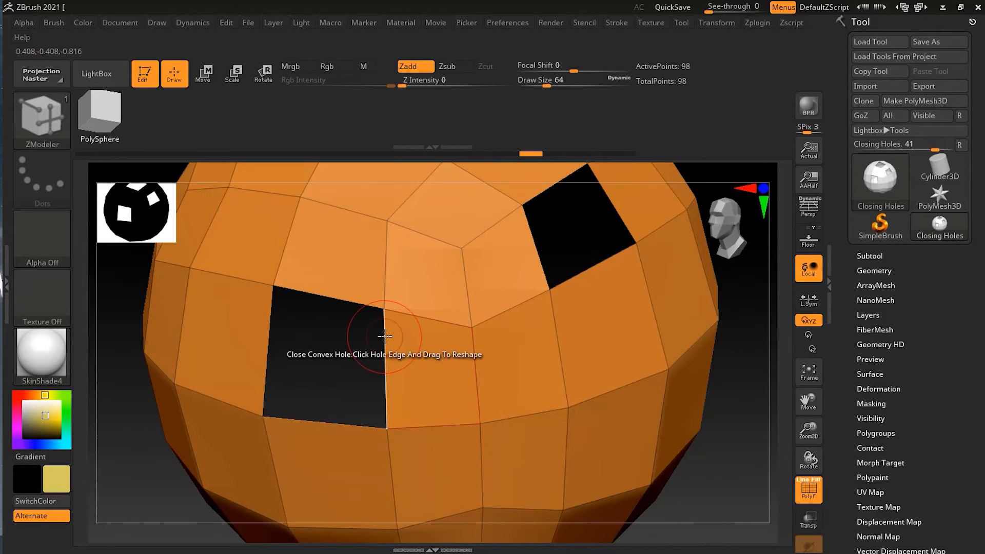
click(385, 336)
mouse_move(364, 351)
mouse_down()
mouse_move(331, 376)
mouse_move(354, 349)
mouse_move(328, 372)
mouse_move(340, 354)
mouse_move(328, 370)
mouse_move(329, 358)
mouse_move(330, 370)
mouse_move(349, 370)
mouse_up()
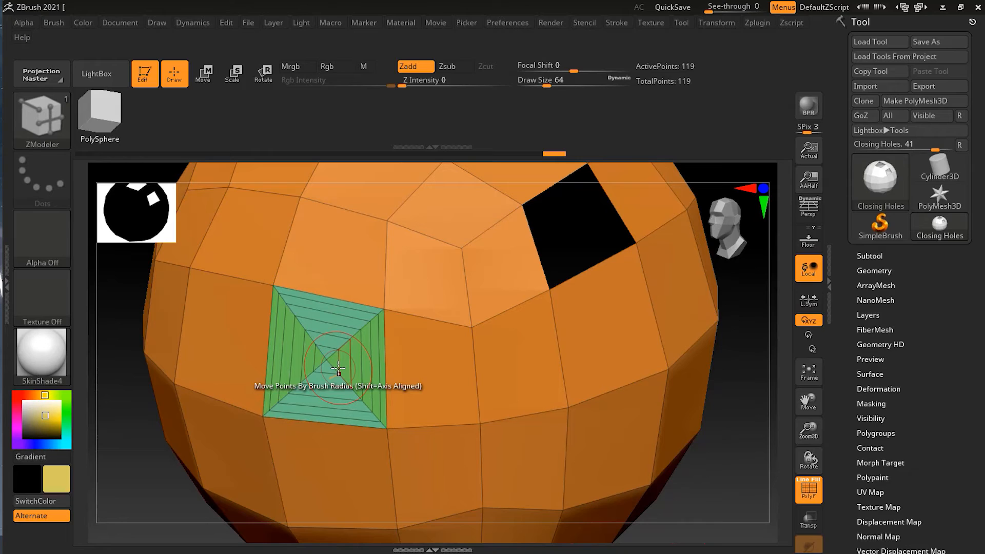
- Expand the Geometry settings of the sphere
click(875, 271)
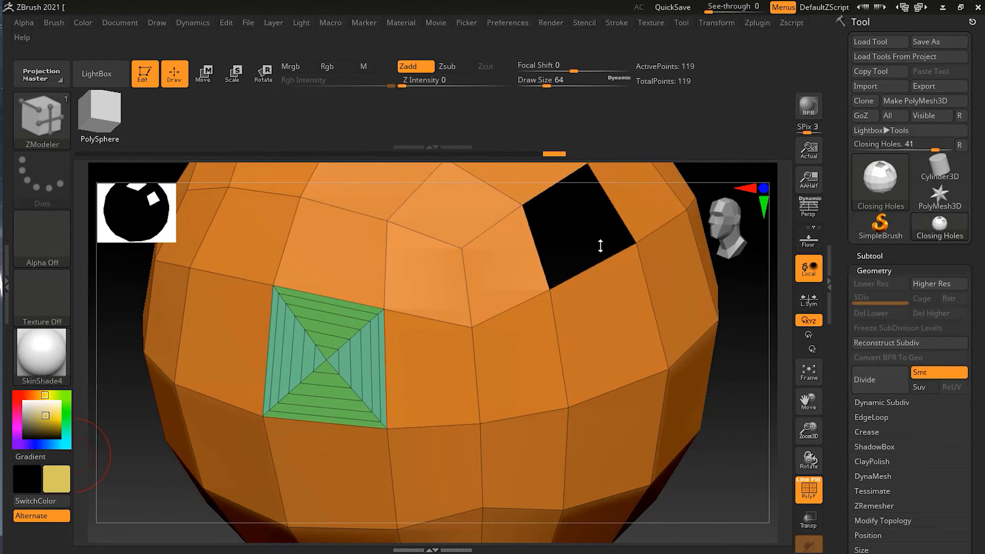
drag(713, 467, 682, 390)
key(space)
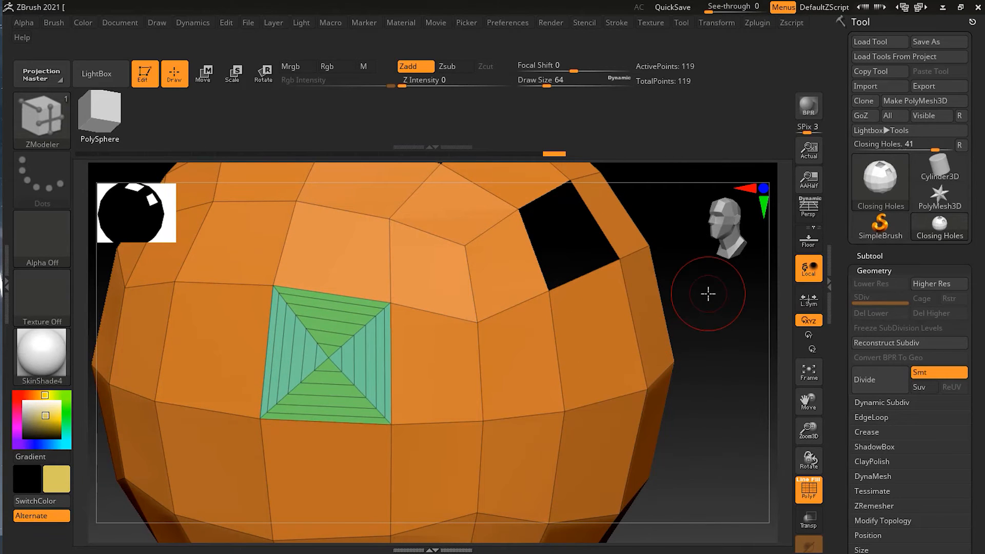
- Try filling the sphere's right-hand hole using the Convex Hole target with the Spline type, and undo the fill
drag(708, 293, 627, 325)
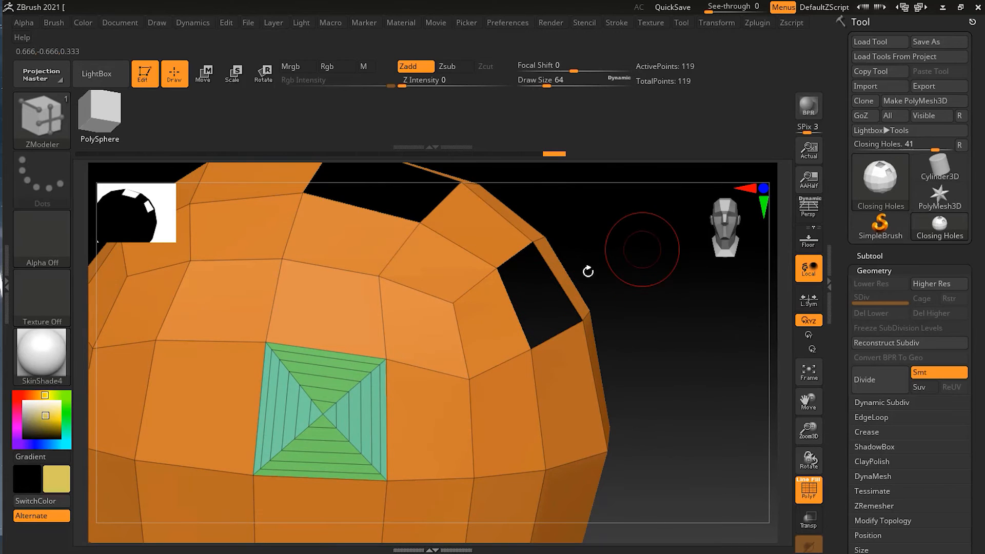
mouse_move(671, 325)
mouse_down()
mouse_move(681, 329)
mouse_move(672, 332)
mouse_up()
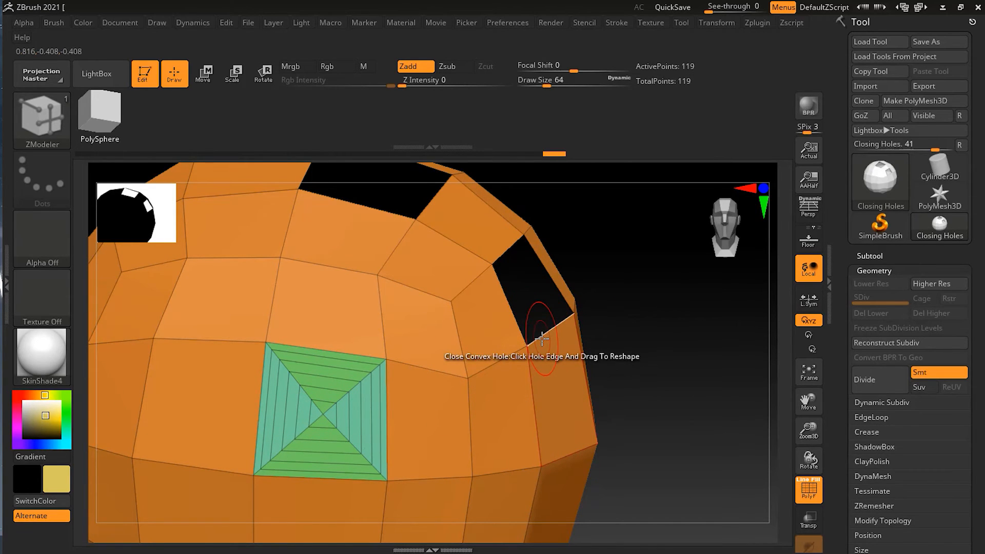
key(space)
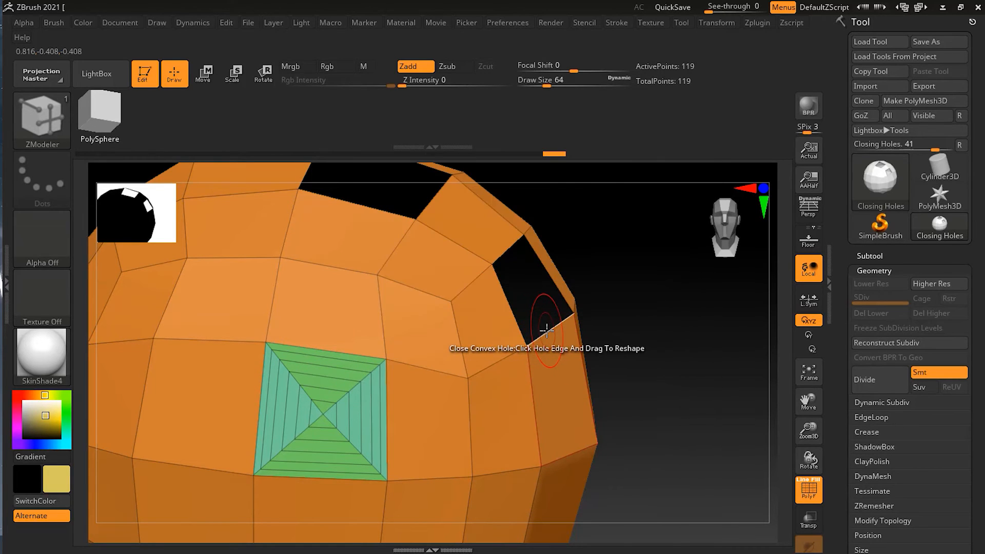
click(547, 331)
mouse_move(553, 320)
mouse_down()
mouse_move(542, 297)
mouse_move(553, 290)
mouse_move(667, 237)
mouse_move(639, 255)
mouse_move(618, 301)
mouse_move(653, 286)
mouse_move(632, 306)
mouse_move(613, 271)
mouse_move(614, 299)
mouse_move(613, 290)
mouse_move(655, 288)
mouse_move(610, 307)
mouse_move(651, 296)
mouse_move(640, 308)
mouse_move(655, 294)
mouse_up()
key(ctrl+z)
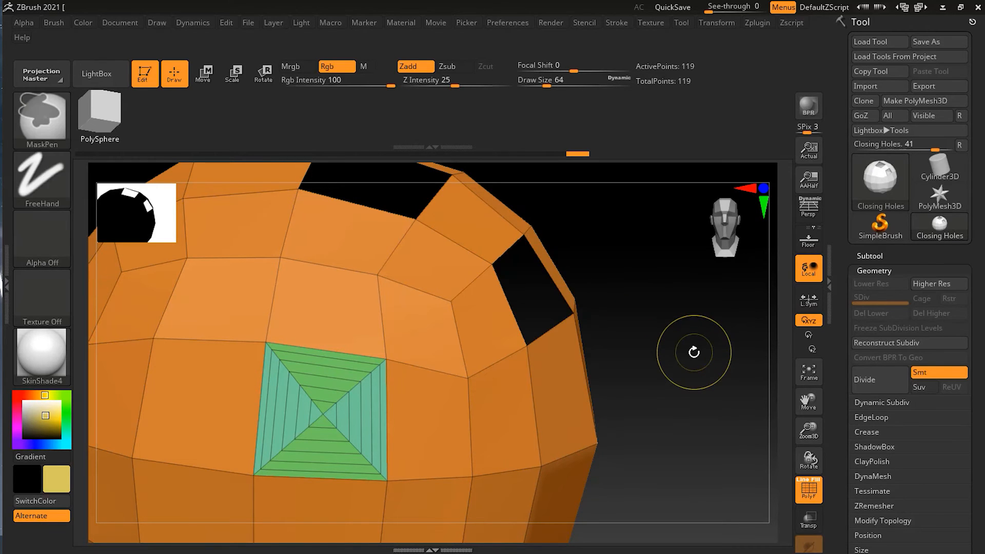
- Try filling the right-hand hole with the Convex Hole type set to Straight Lines, and undo the fill
key(space)
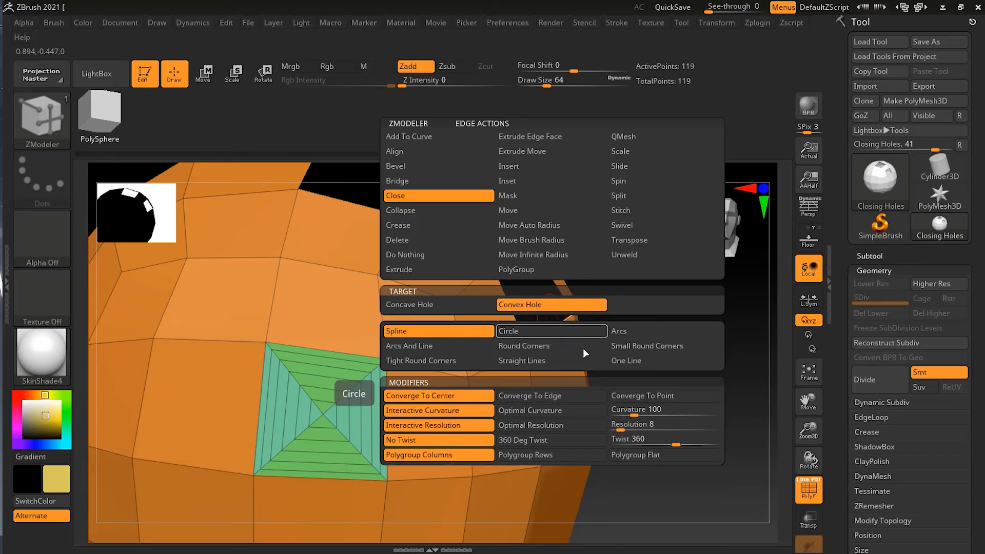
click(582, 361)
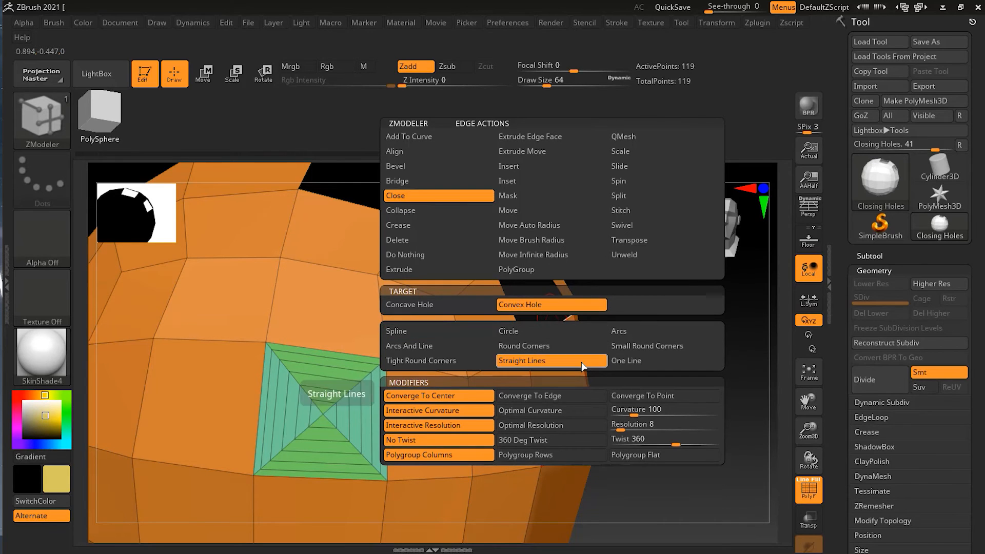
click(557, 326)
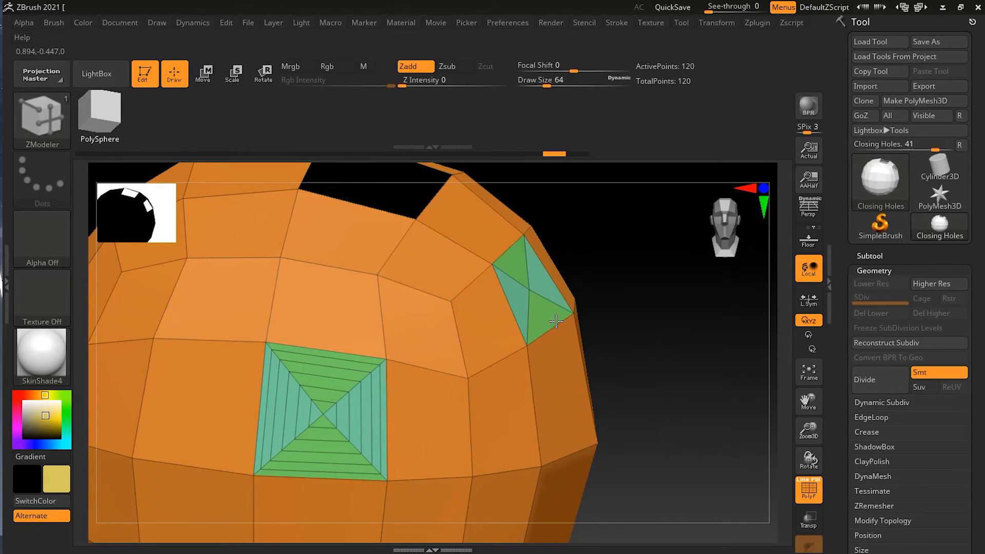
mouse_move(549, 302)
mouse_down()
mouse_move(573, 286)
mouse_move(682, 277)
mouse_move(626, 299)
mouse_move(680, 278)
mouse_up()
key(ctrl)
key(ctrl+z)
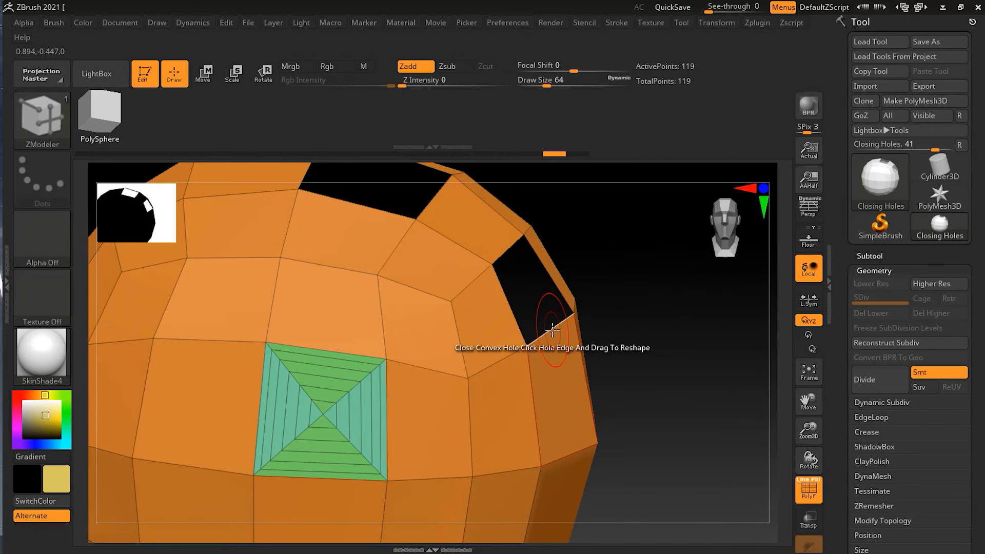
- Set the Convex Hole type to Round Corners and fill the sphere's right-hand hole with a raised, reshaped surface
key(space)
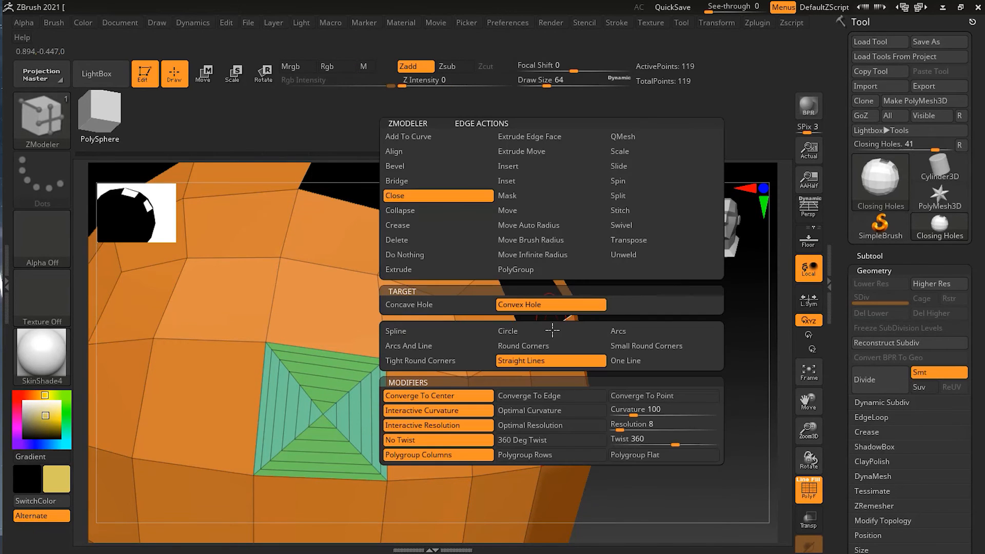
click(409, 334)
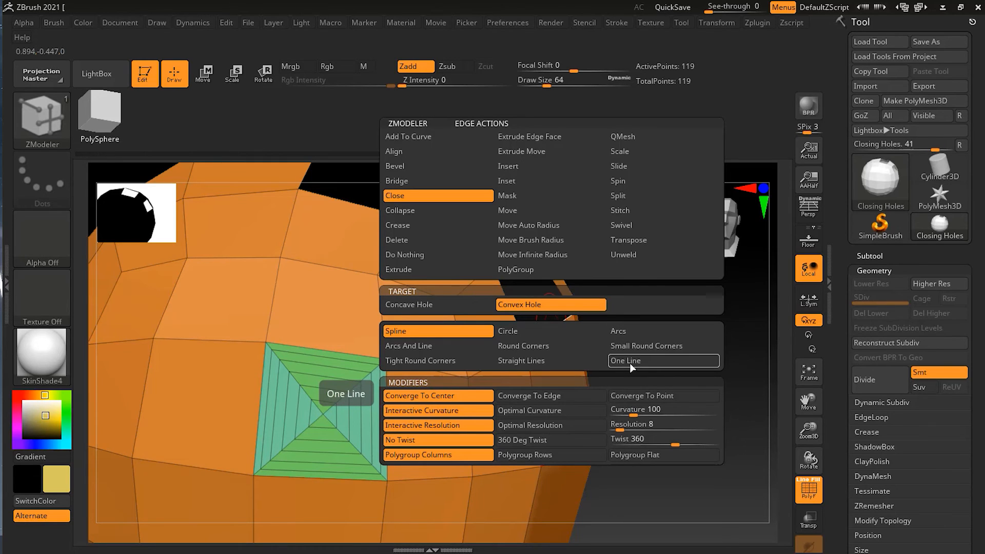
click(553, 347)
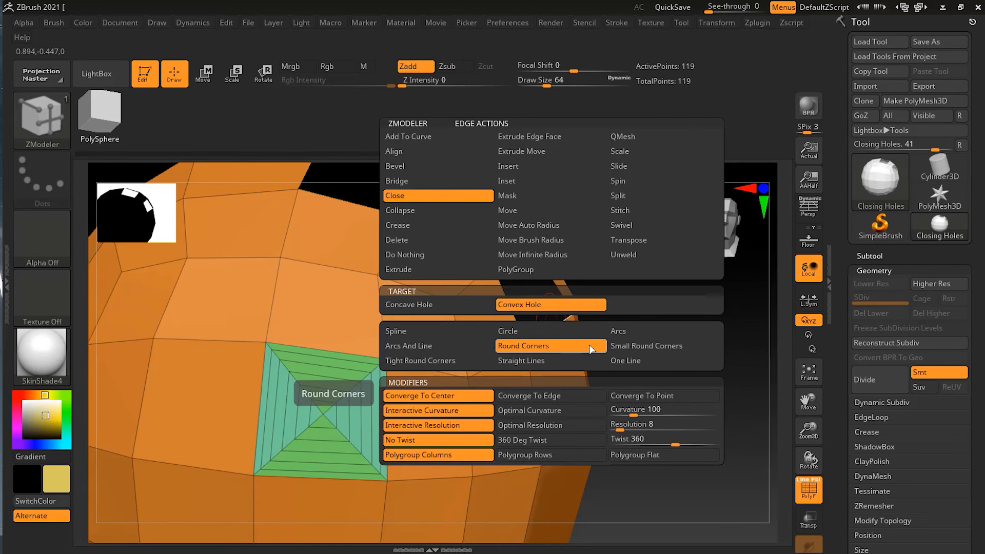
drag(556, 325, 646, 237)
drag(678, 352, 704, 359)
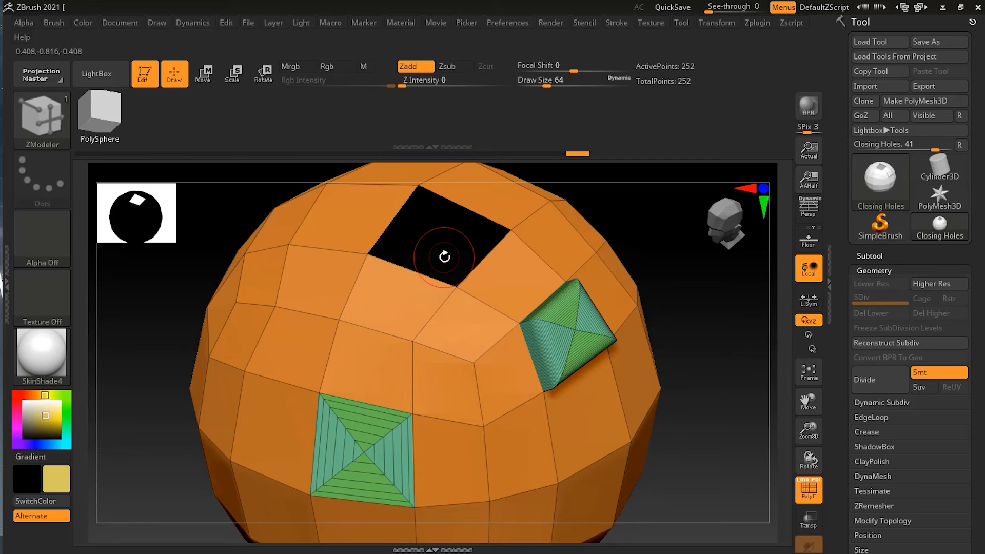
drag(686, 358, 447, 248)
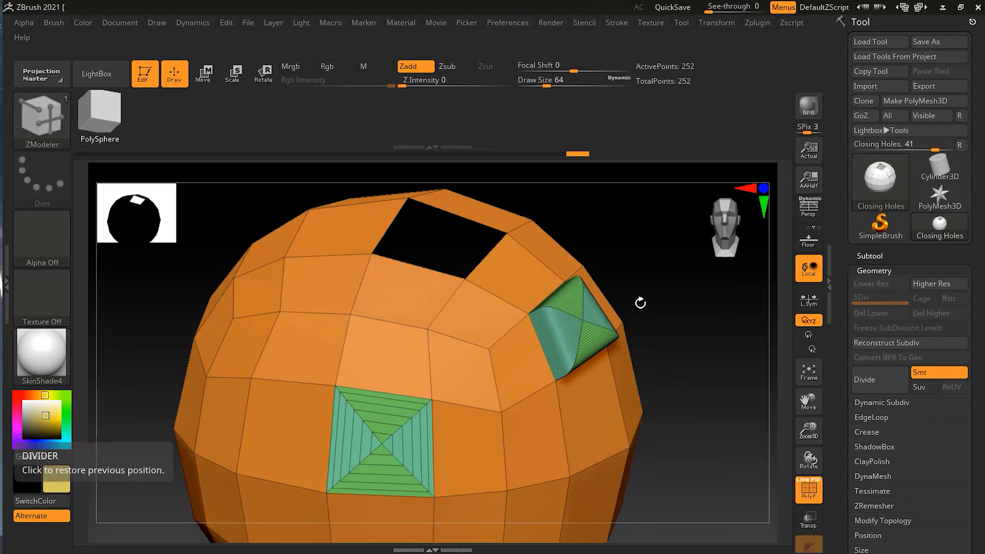
- Review the Close edge action's Concave Hole and Convex Hole target options over the sphere's upper hole
key(space)
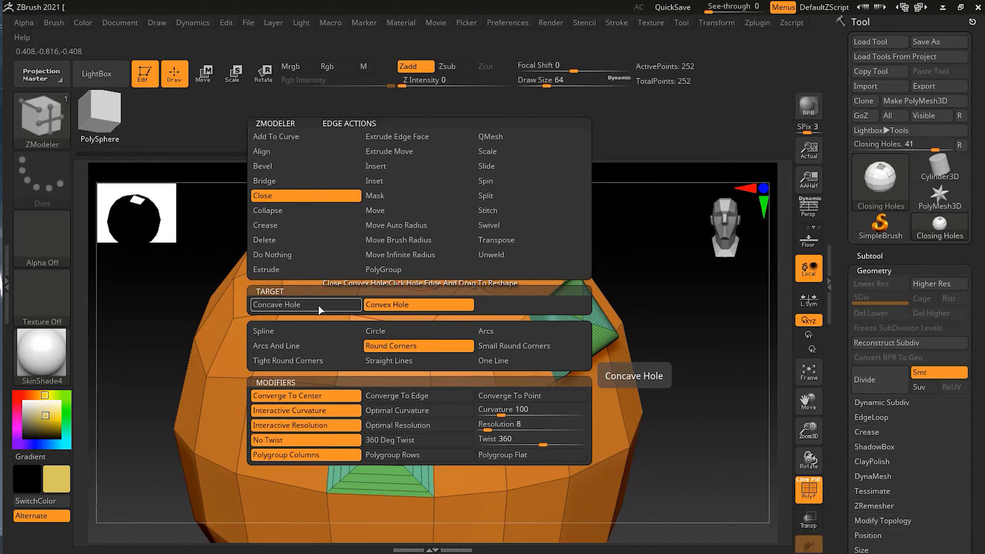
click(386, 304)
drag(712, 314, 685, 370)
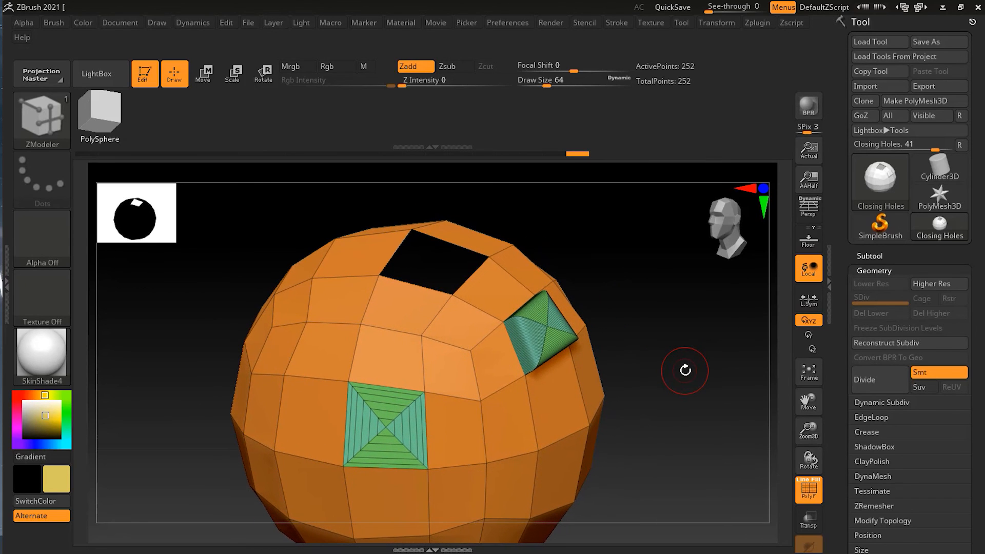